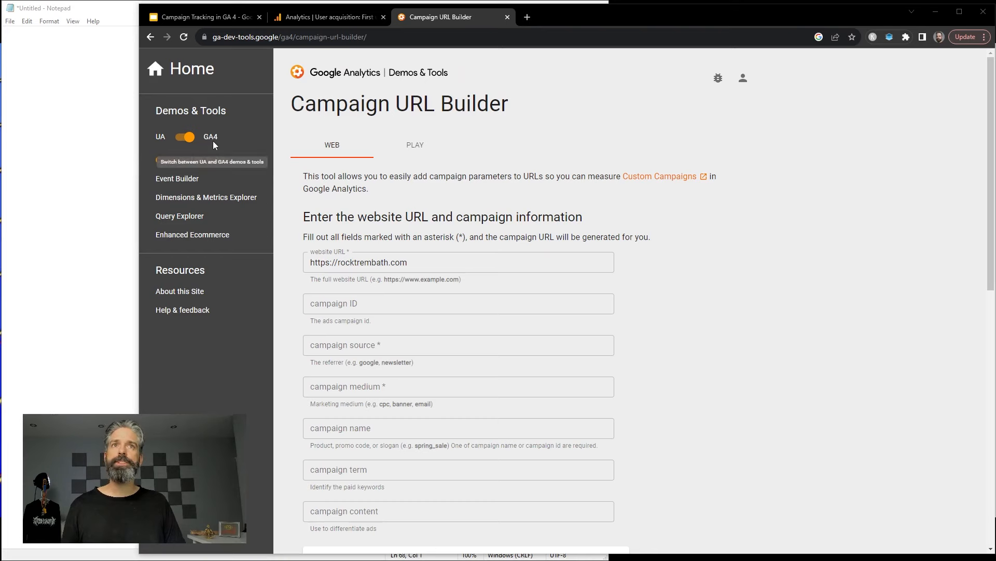
Step: Switch the demos and tools to the UA version and back to GA4
left_click(185, 138)
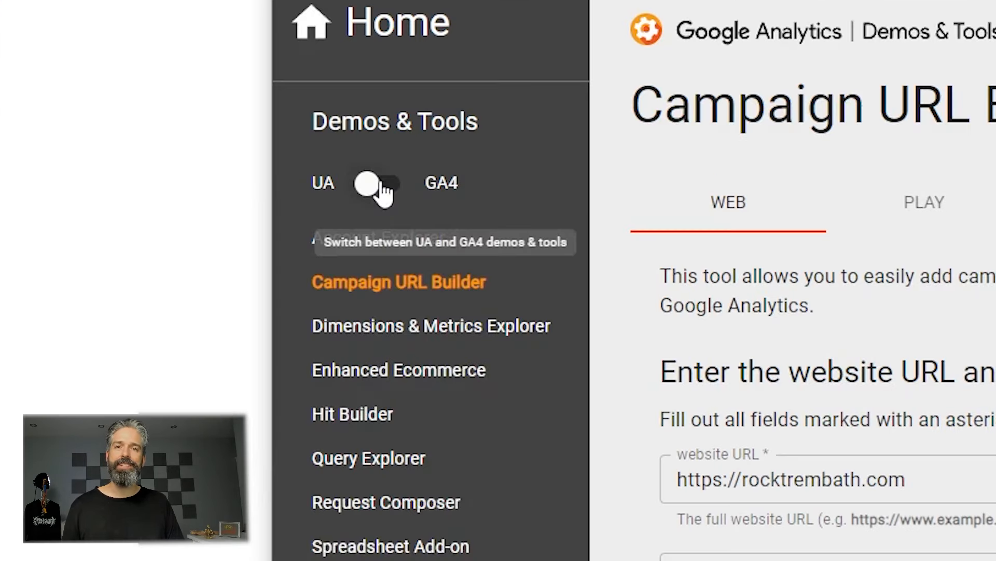
left_click(381, 185)
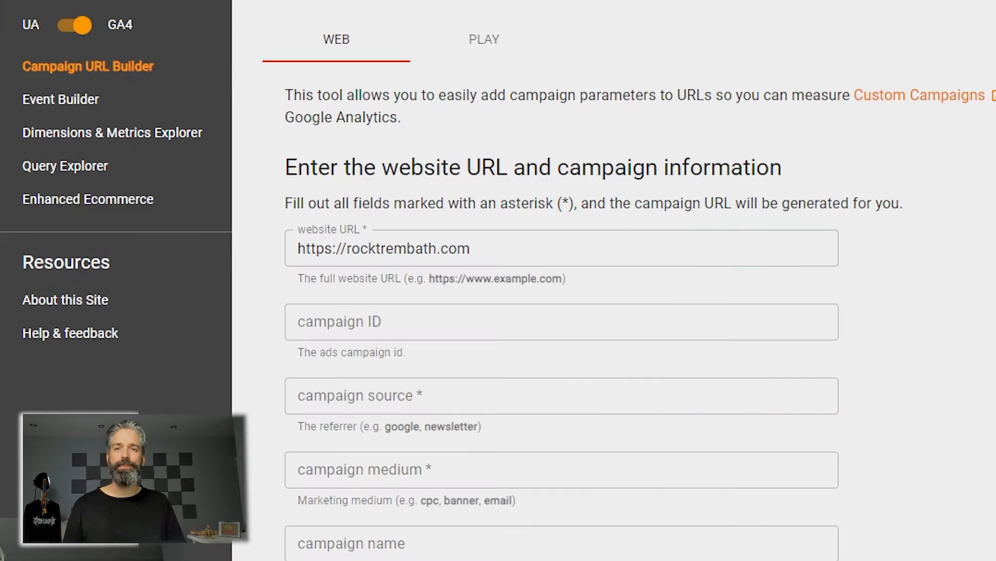
Step: Fill in the campaign details with source email, medium link and campaign name welecome_series_001
left_click(981, 483)
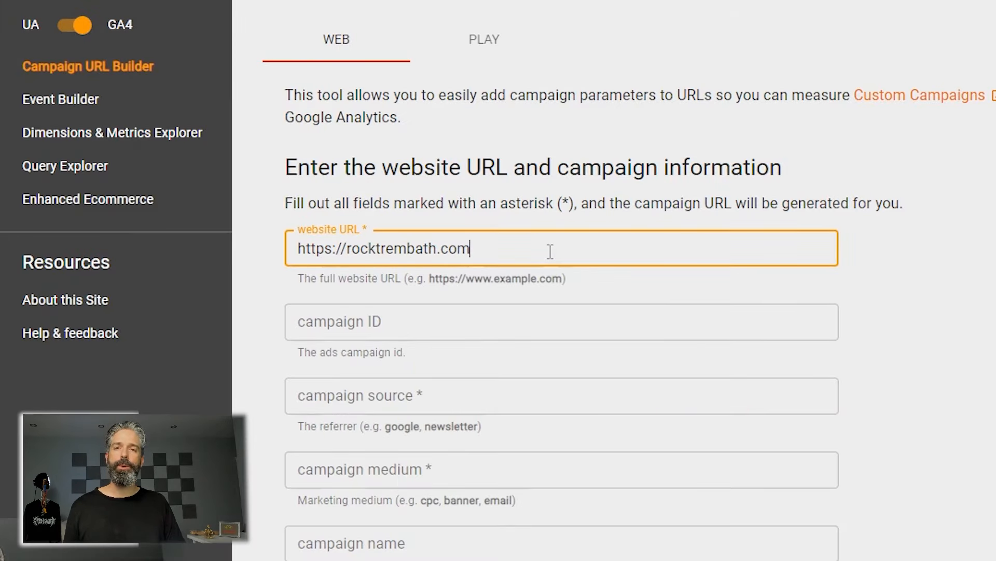
left_click(469, 390)
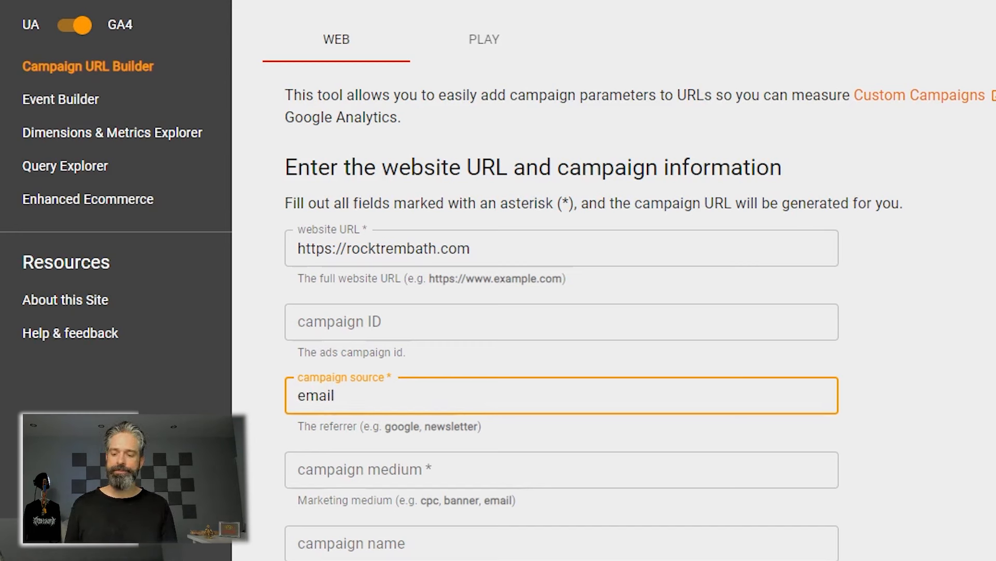
key("Tab")
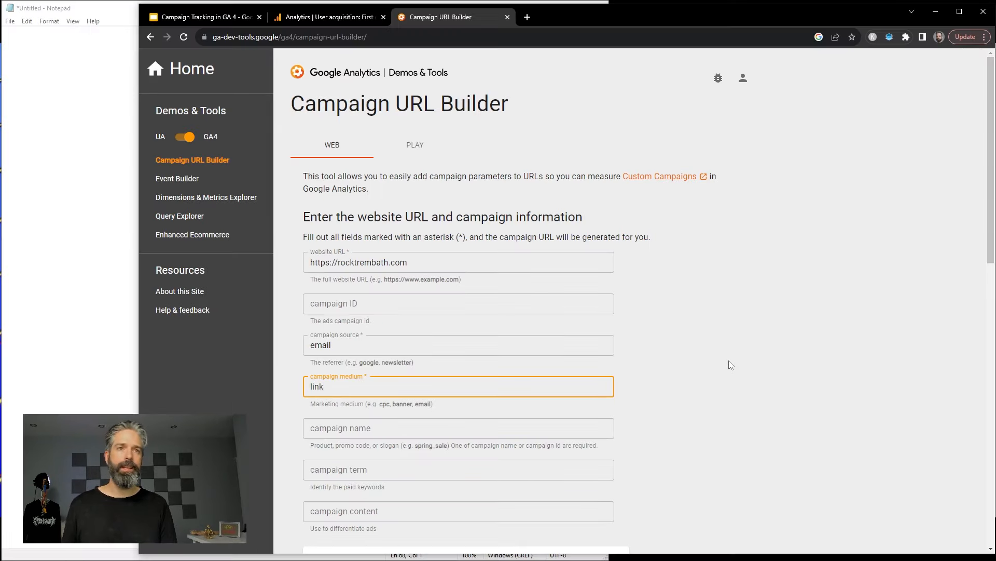
key("Tab")
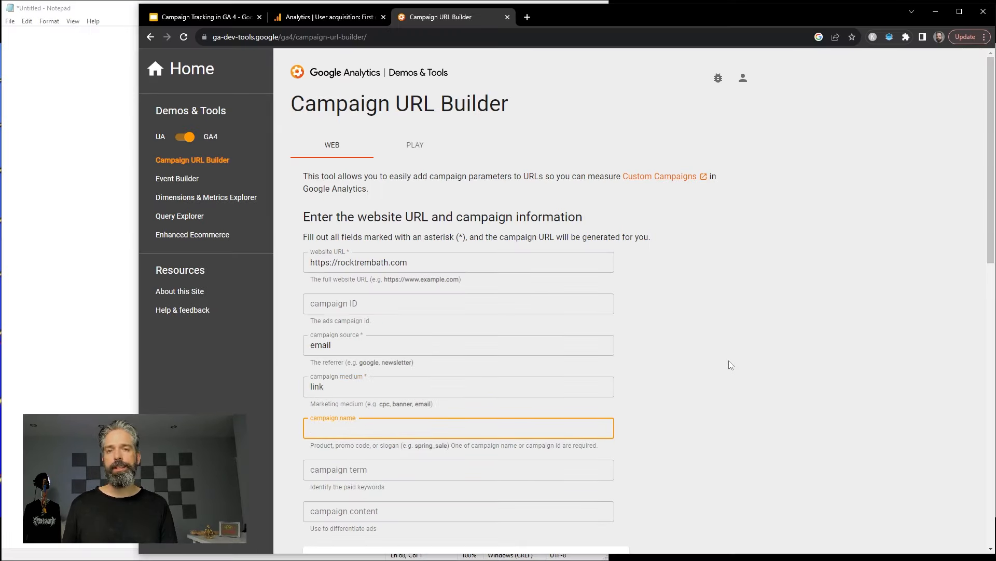
type("welecome_series_001")
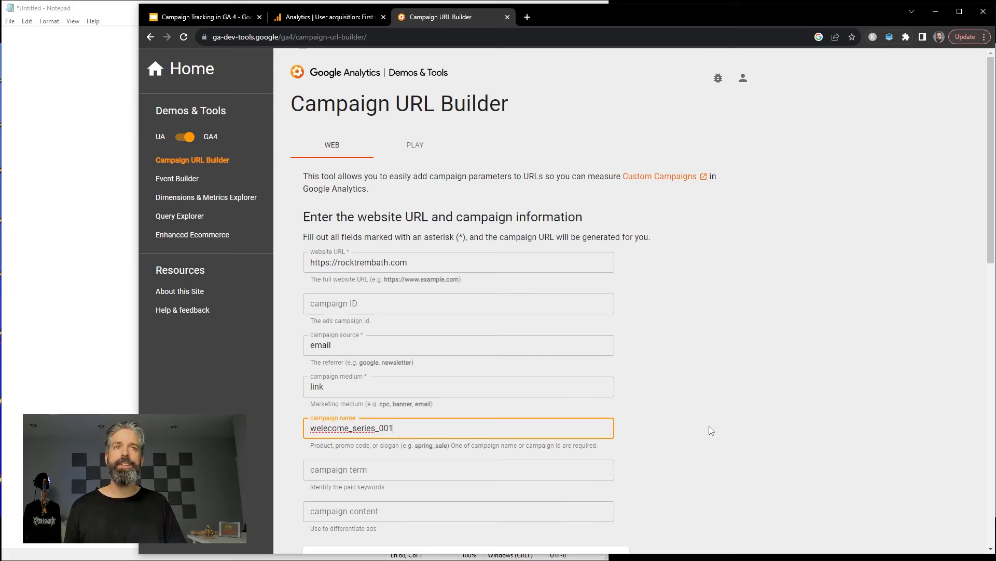
scroll(708, 430, "down", 3)
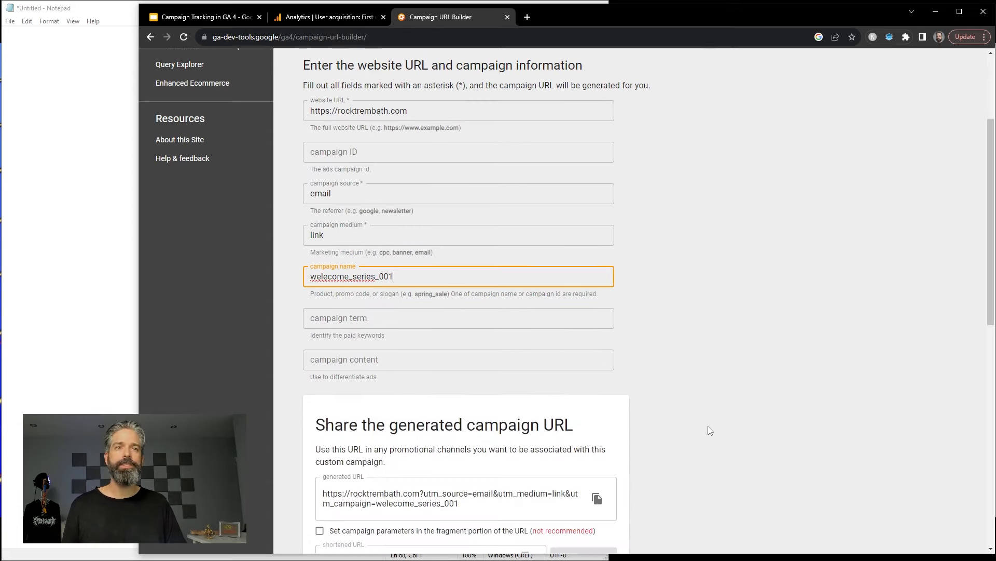
scroll(730, 353, "up", 3)
Step: Try to shorten the generated campaign URL through Bitly, dismissing its sign-in window
scroll(730, 352, "down", 6)
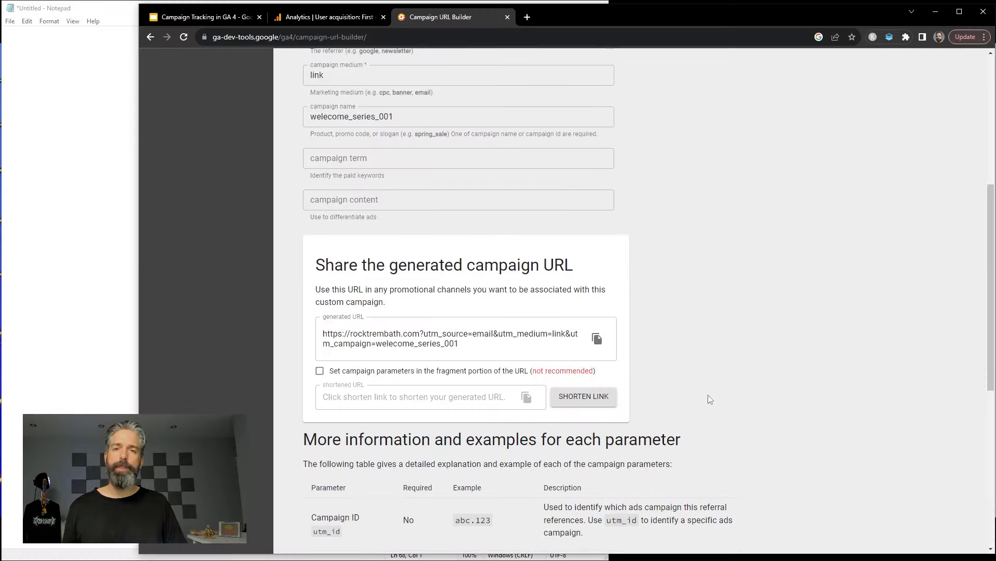
left_click(583, 397)
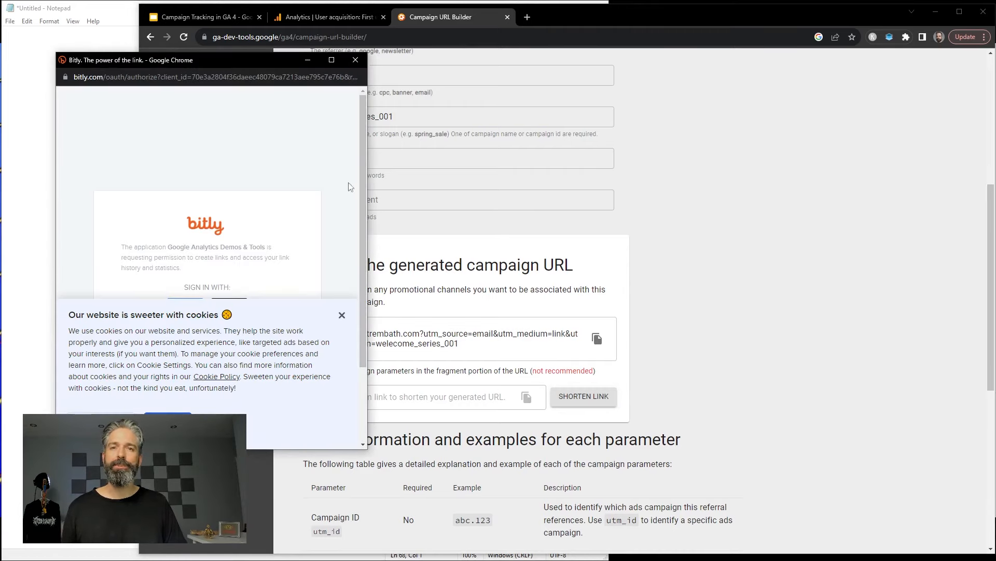
left_click(356, 61)
Step: Load the generated campaign URL with utm_source=email, utm_medium=link and utm_campaign=welecome_series_001 in the current browser tab
scroll(769, 249, "down", 5)
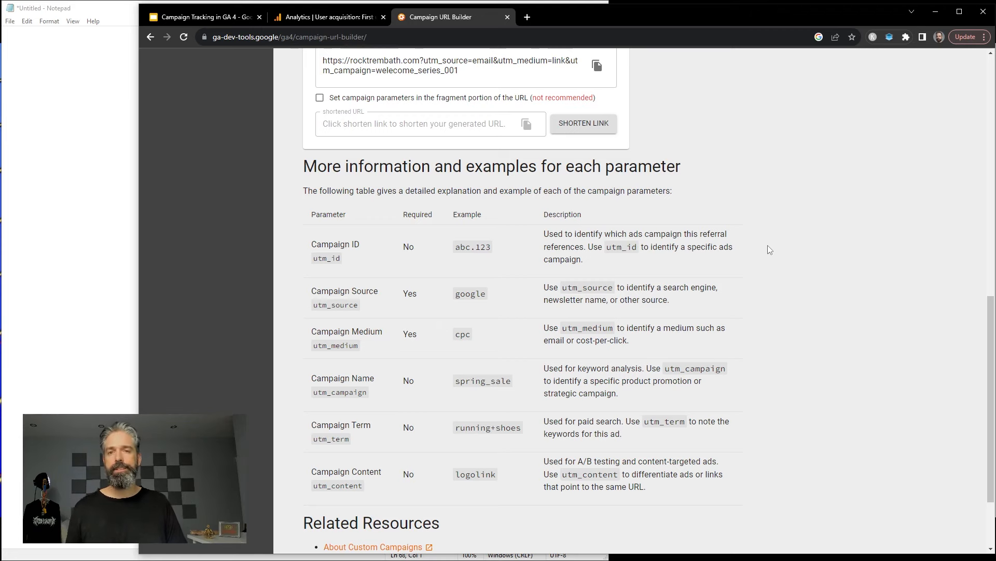
left_click(760, 37)
key("BackSpace")
type("https://rocktrembath.com?utm_source=email&utm_medium=link&utm_campaign=welecome_series_001")
key("Return")
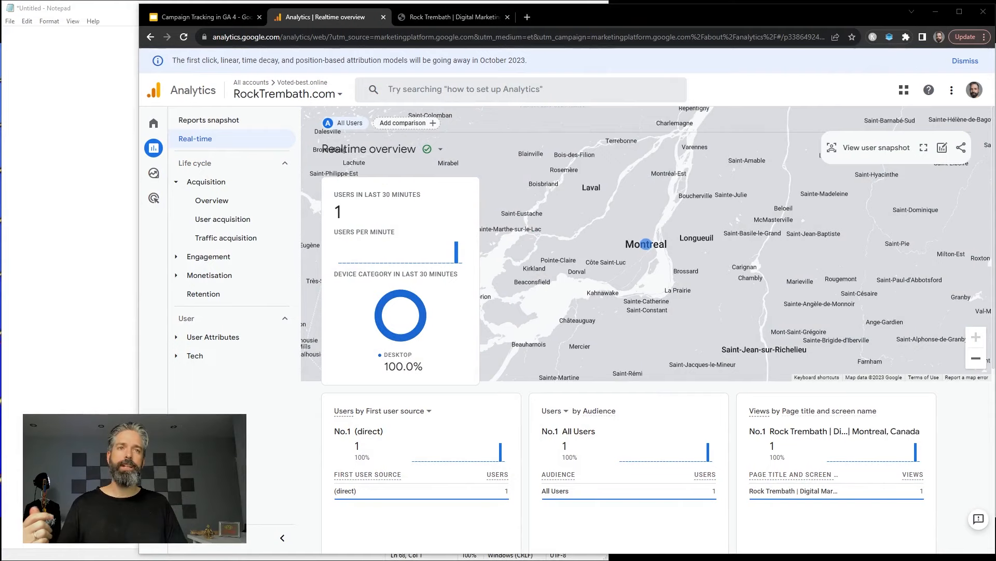
Step: Break down the users card in the Realtime overview by First user campaign
scroll(343, 378, "down", 3)
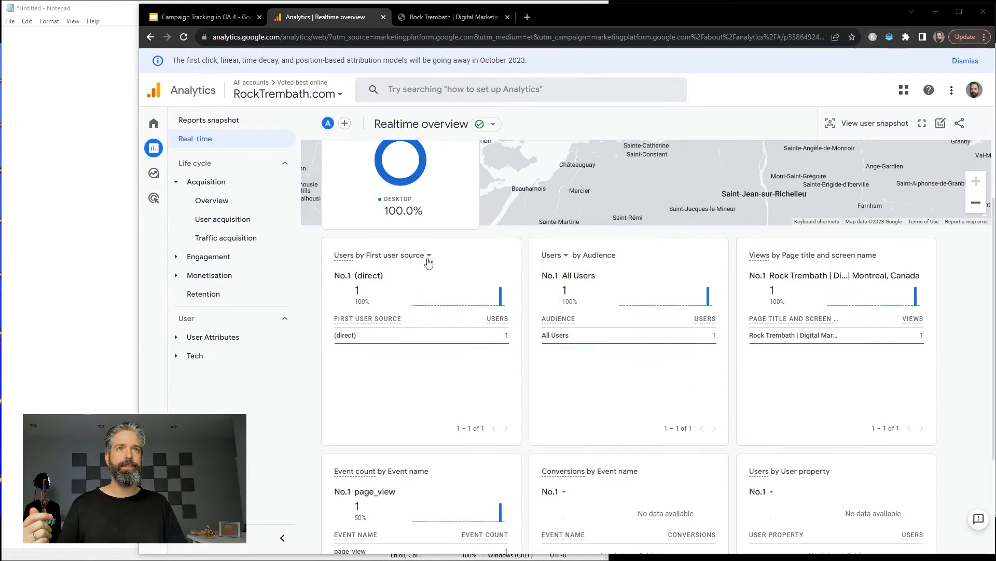
left_click(428, 259)
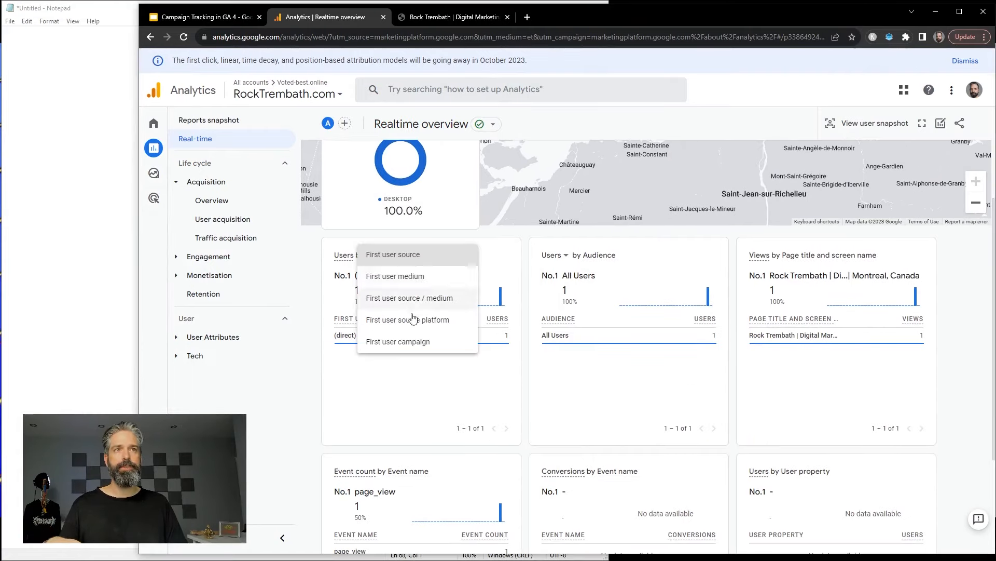
left_click(413, 342)
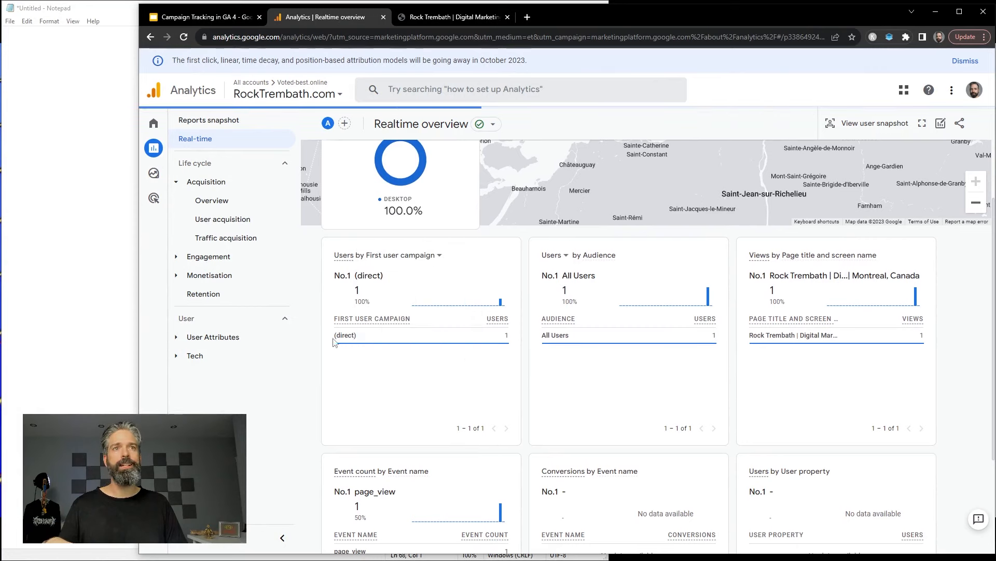
mouse_move(352, 335)
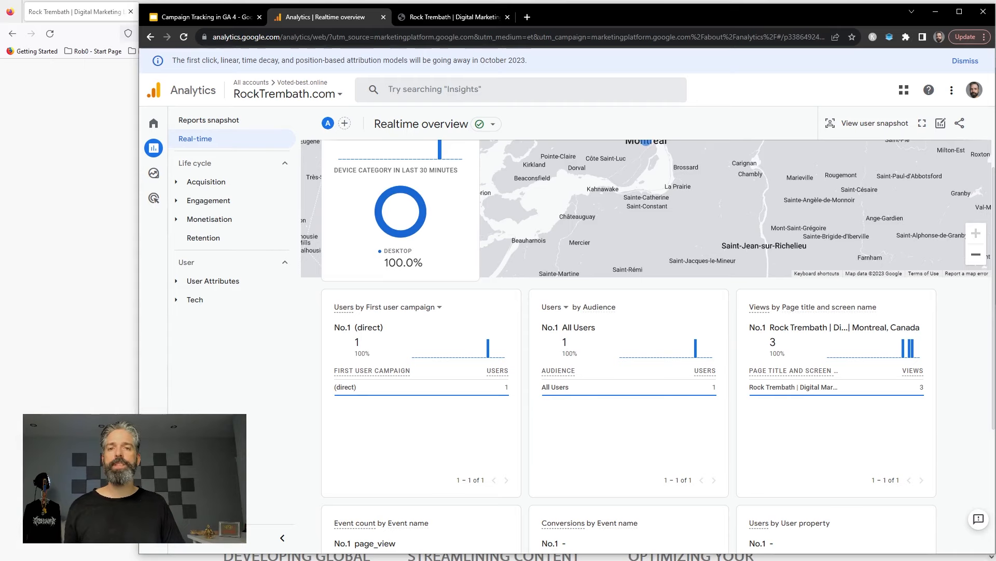
Step: Open the User acquisition report and break down its table by First user campaign
scroll(539, 347, "up", 2)
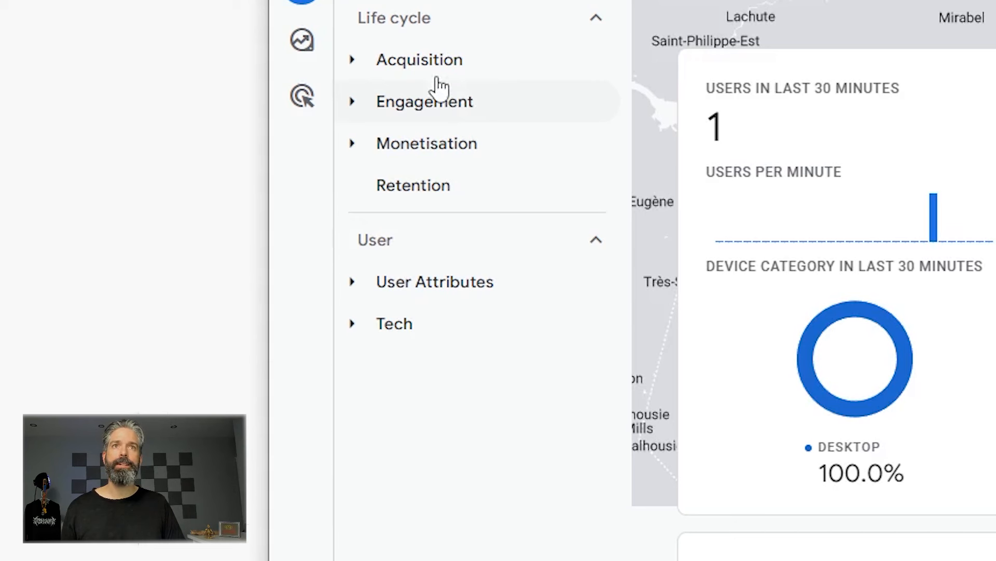
left_click(202, 183)
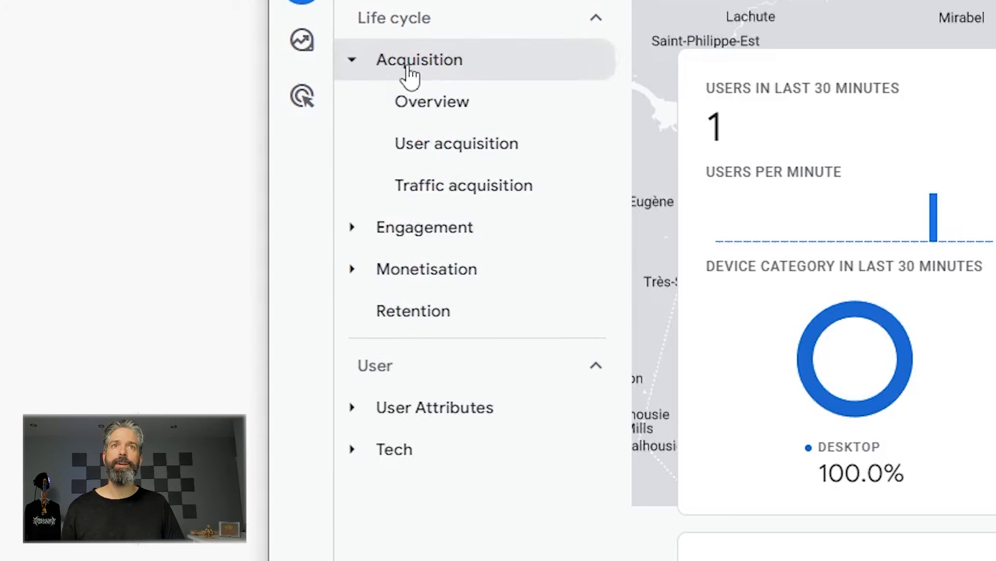
left_click(442, 155)
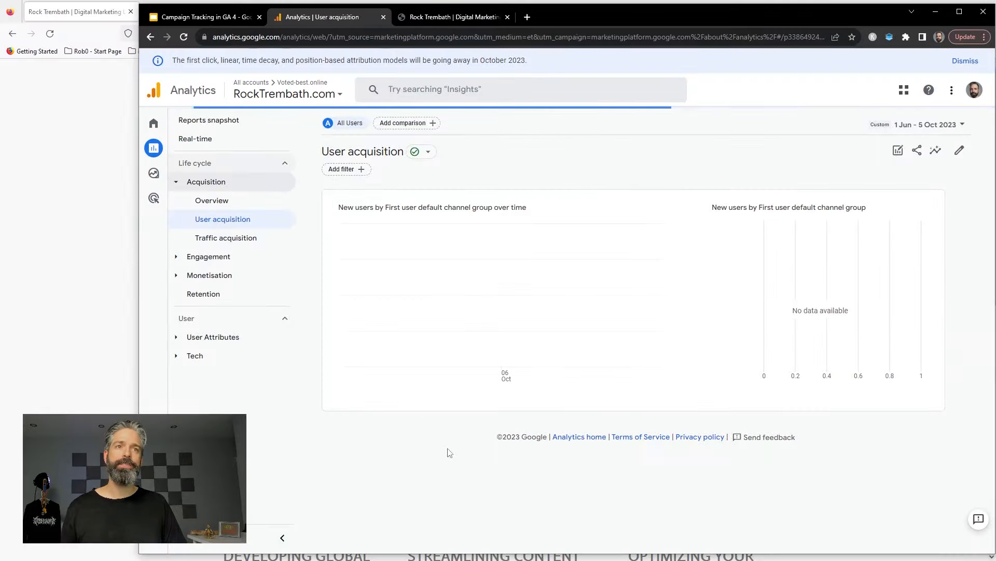
scroll(693, 225, "down", 3)
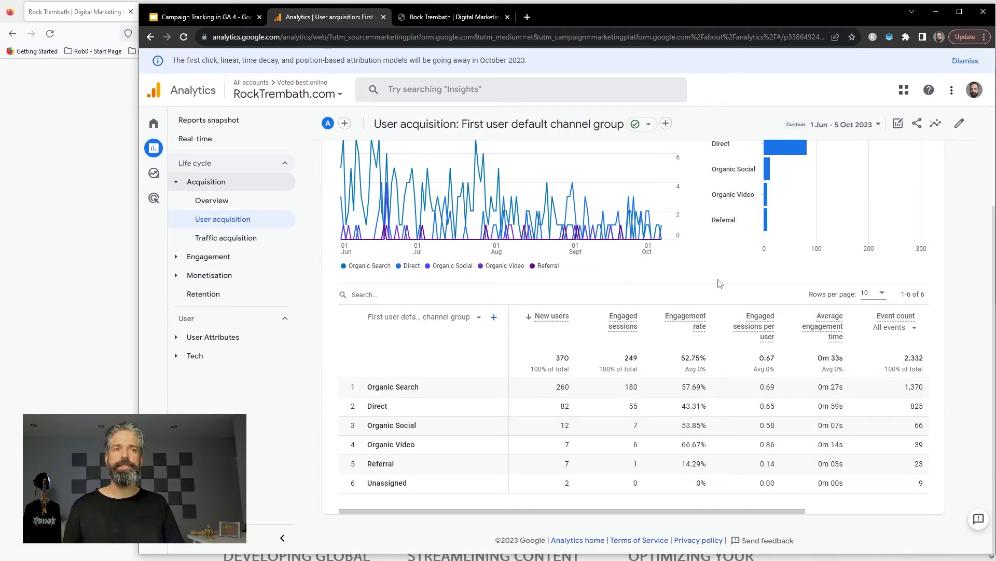
left_click(476, 317)
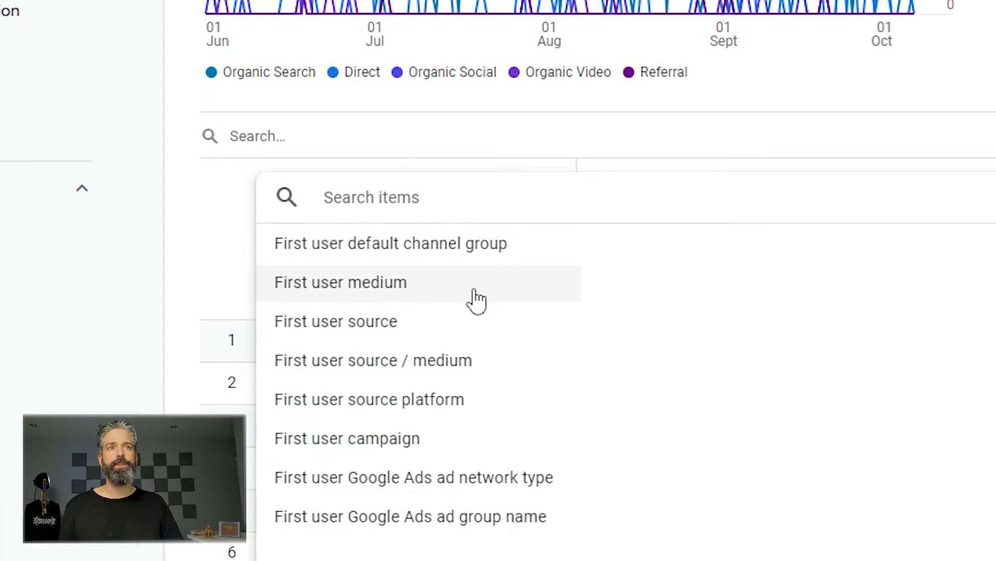
left_click(492, 456)
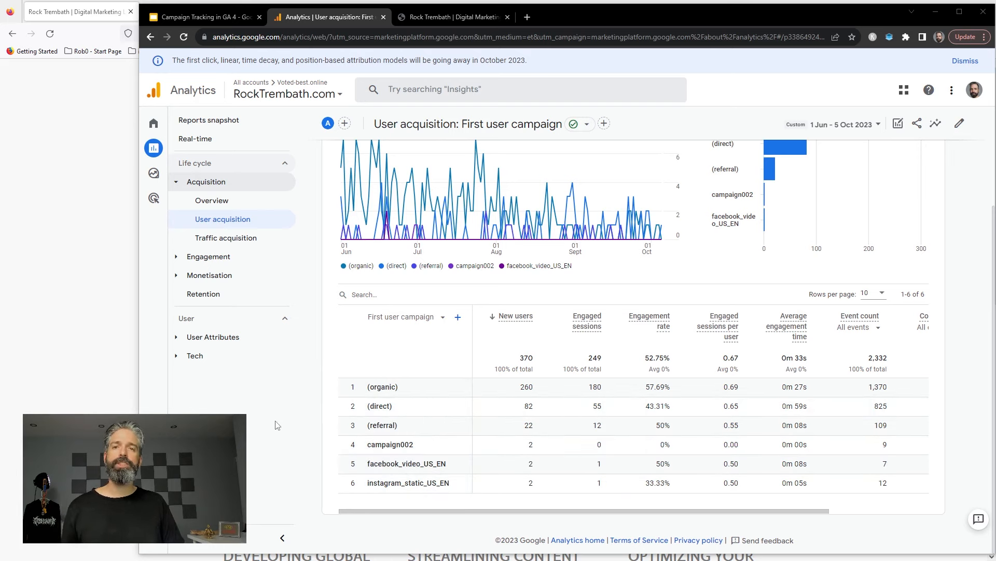
Step: Open the Traffic acquisition report and break down its table by Session campaign
left_click(257, 237)
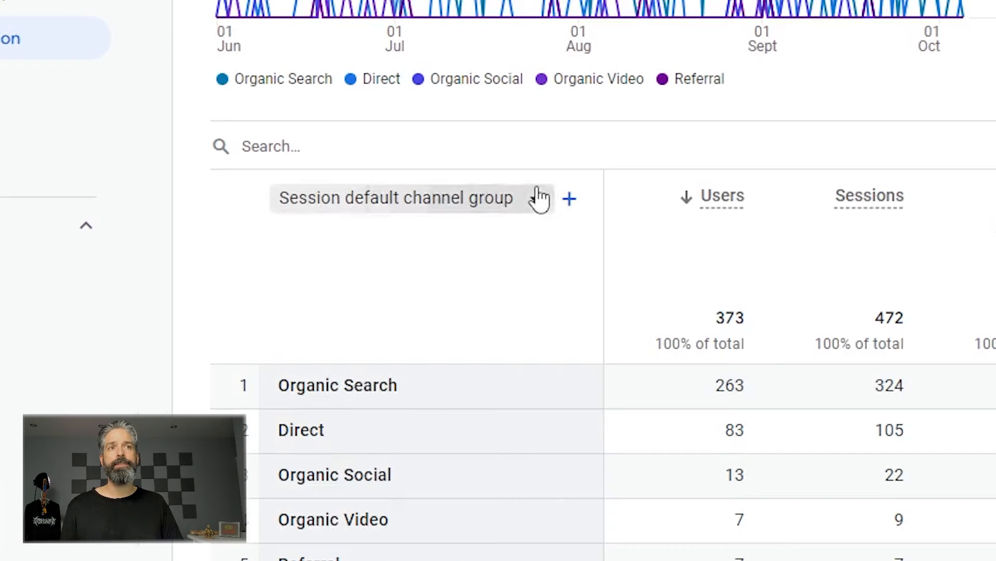
left_click(478, 307)
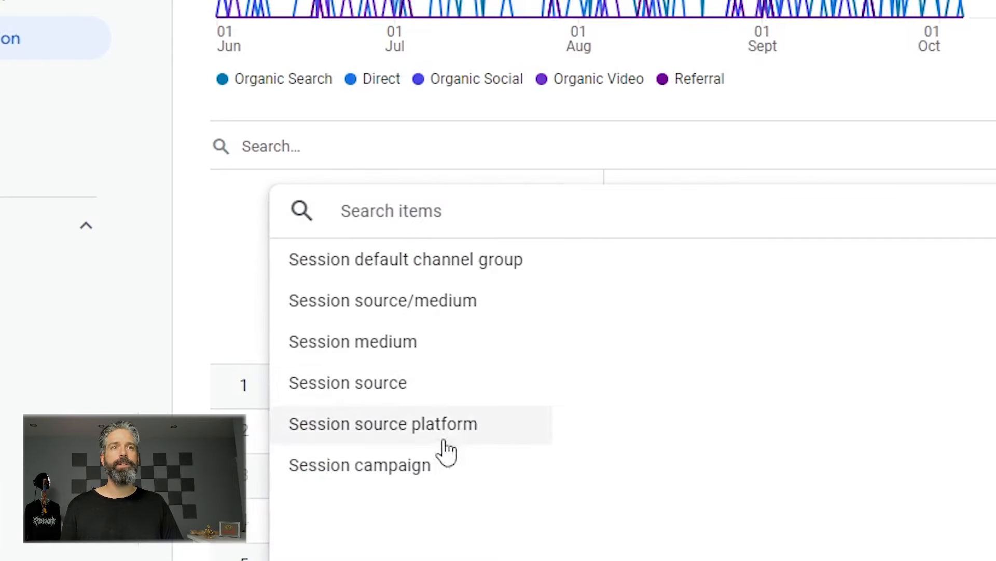
left_click(422, 469)
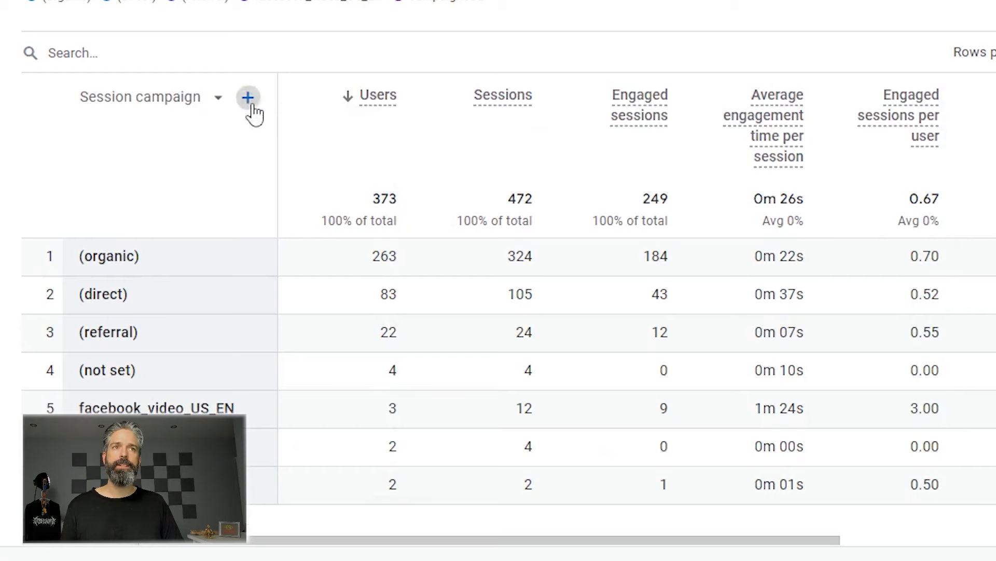
Step: Add Session medium as a secondary dimension to the Traffic acquisition table
left_click(452, 306)
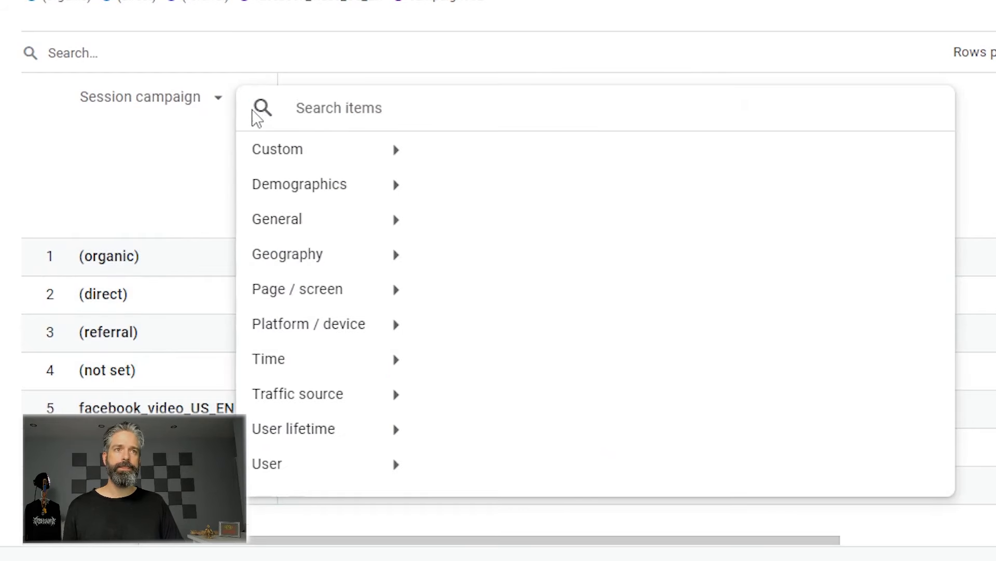
type("med")
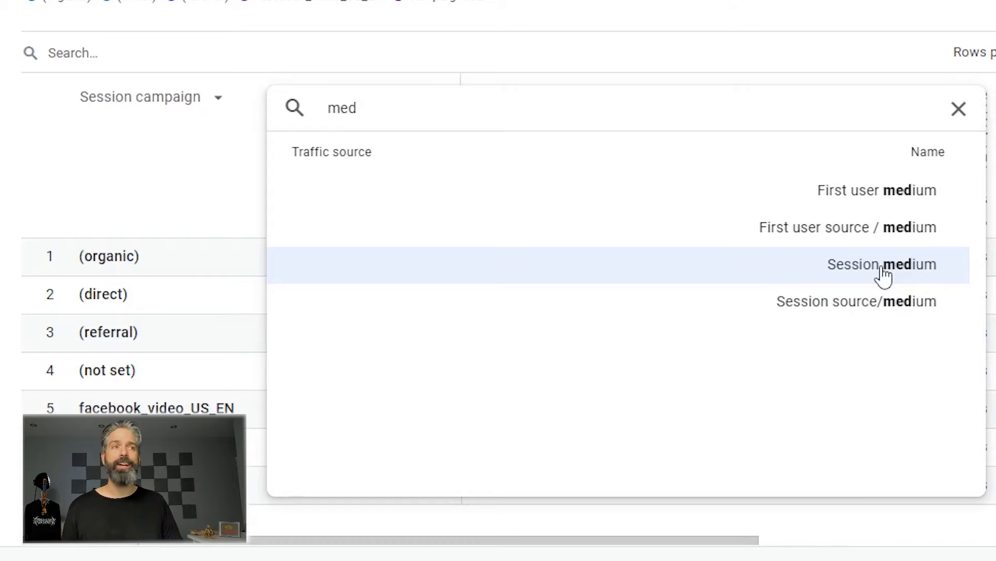
left_click(882, 265)
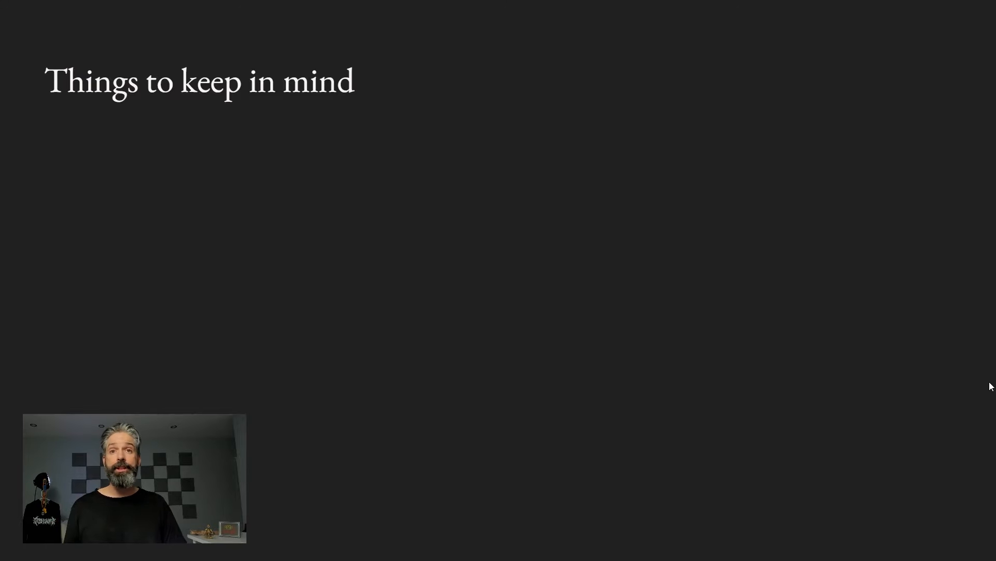
key("Right")
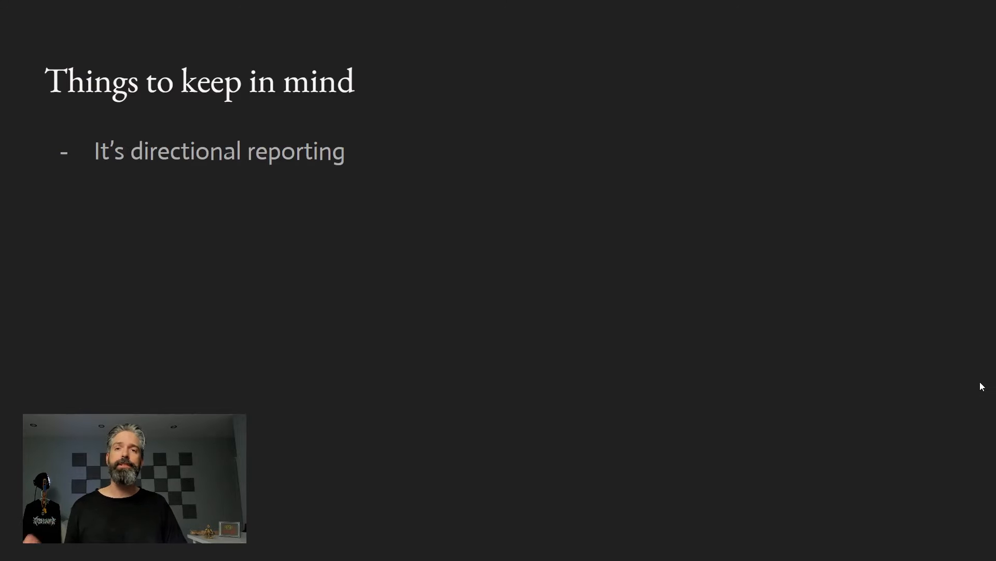
key("Right")
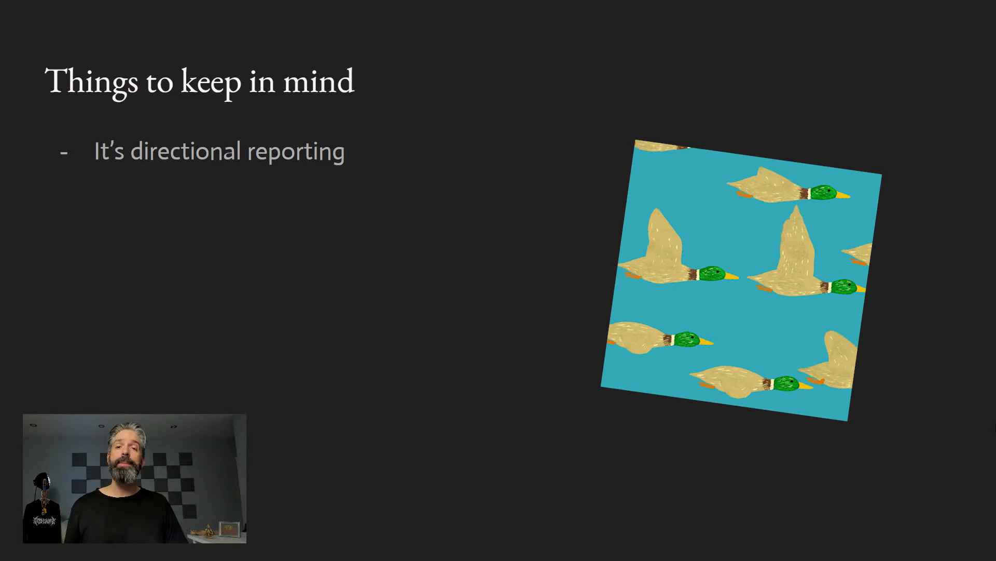